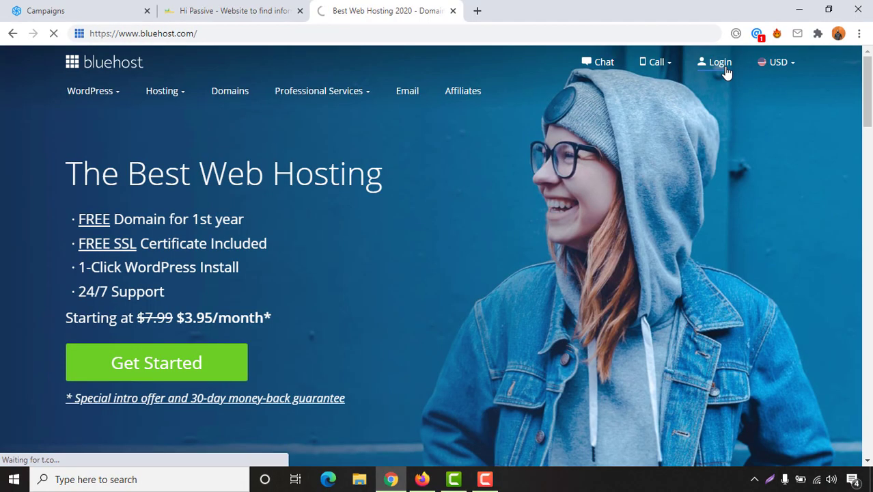
# Sign in to the Bluehost hosting account and open cPanel for hipassive.com.
pyautogui.click(718, 63)
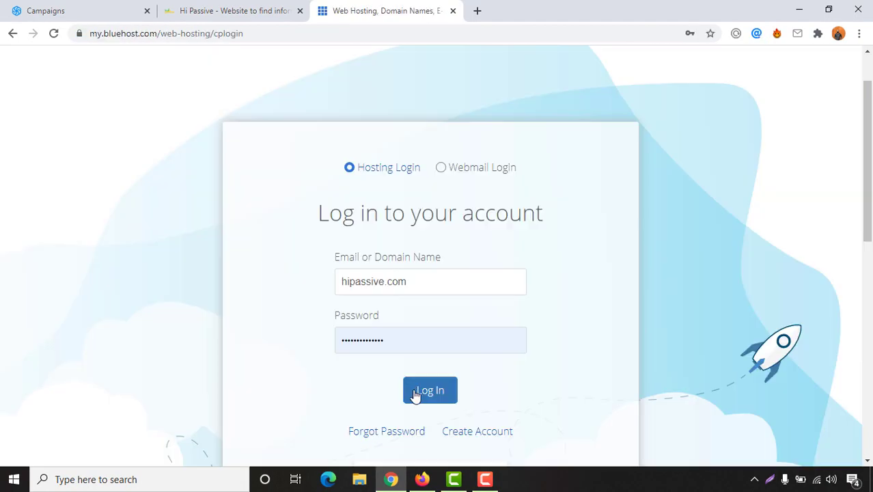
pyautogui.click(414, 394)
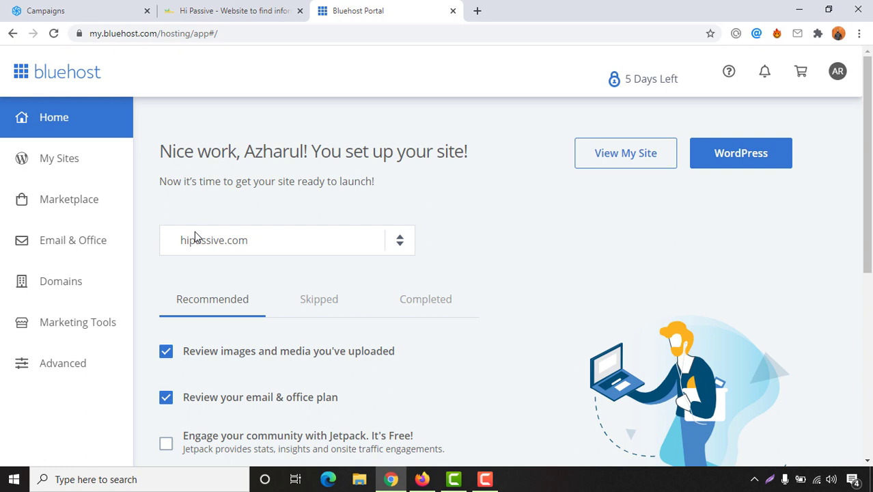
pyautogui.click(66, 367)
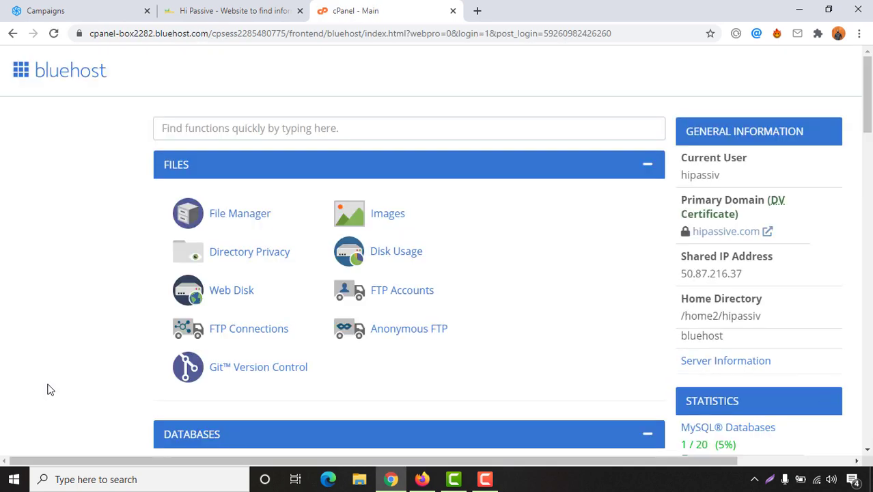
# Scroll to cPanel's EMAIL section and open the Email Accounts list.
pyautogui.click(98, 34)
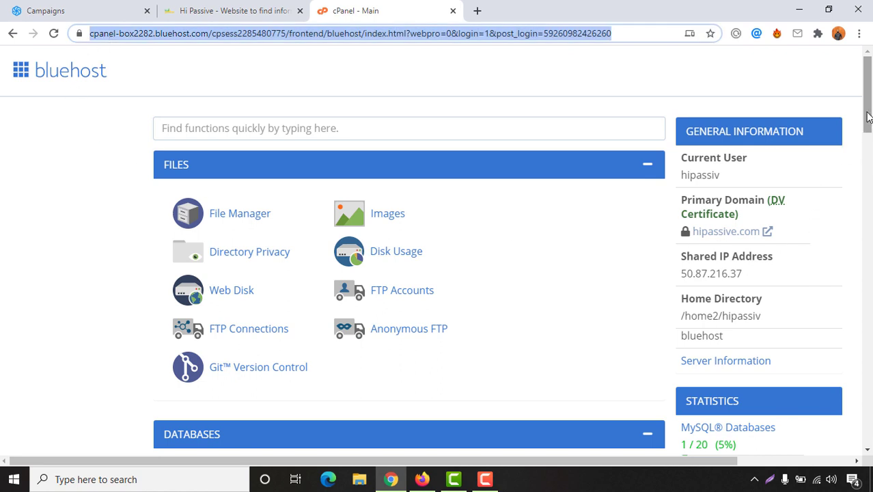
pyautogui.moveTo(867, 121); pyautogui.dragTo(869, 147)
pyautogui.scroll(-2, 557, 155)
pyautogui.scroll(-2, 557, 156)
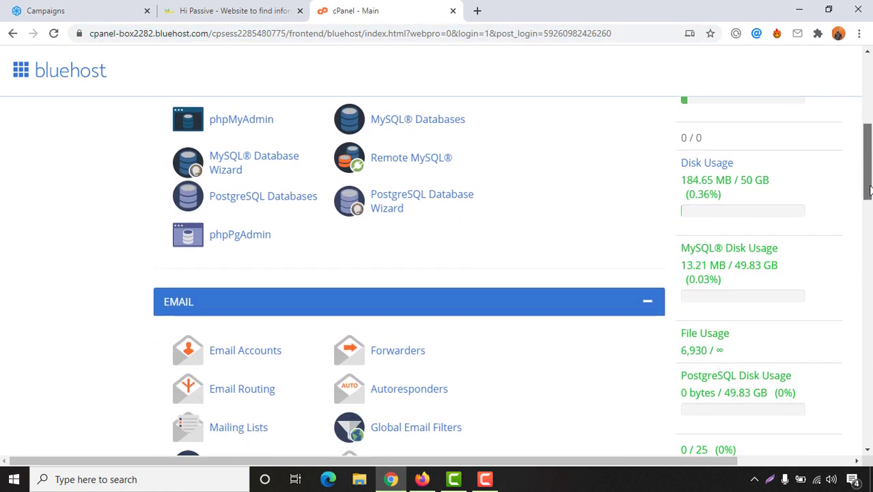
pyautogui.scroll(-2, 558, 156)
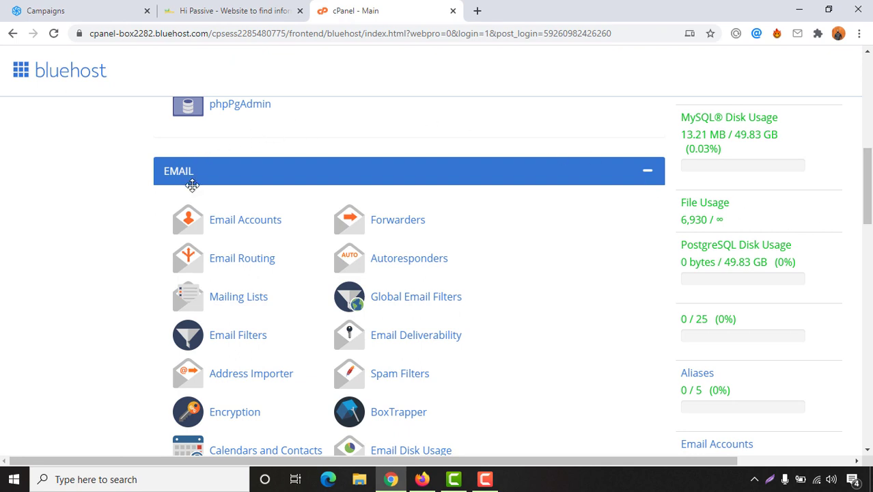
pyautogui.click(260, 224)
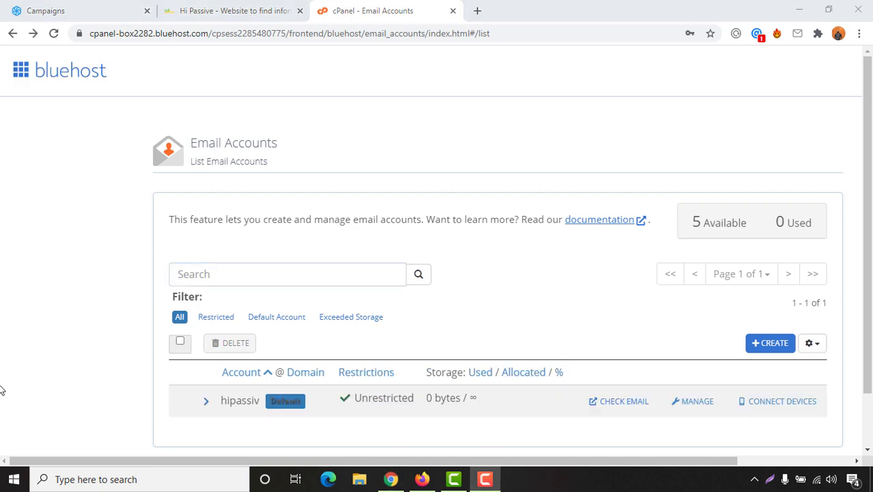
pyautogui.scroll(-1, 487, 322)
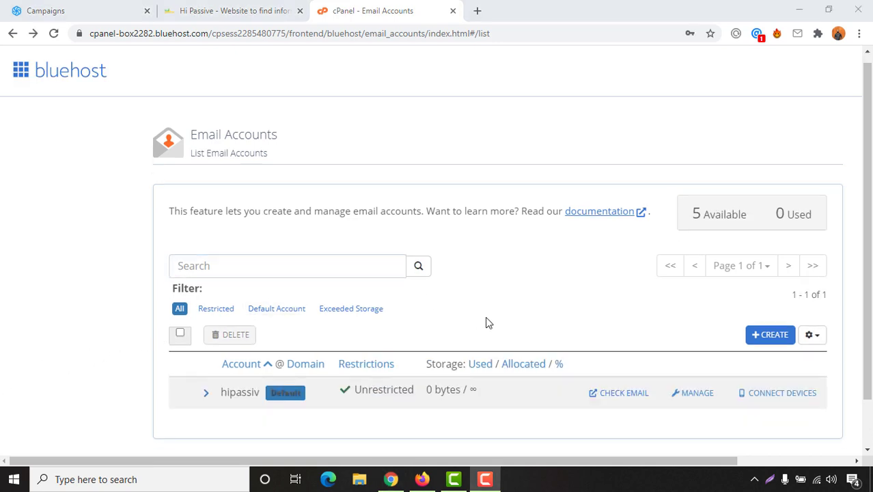
pyautogui.scroll(-1, 487, 323)
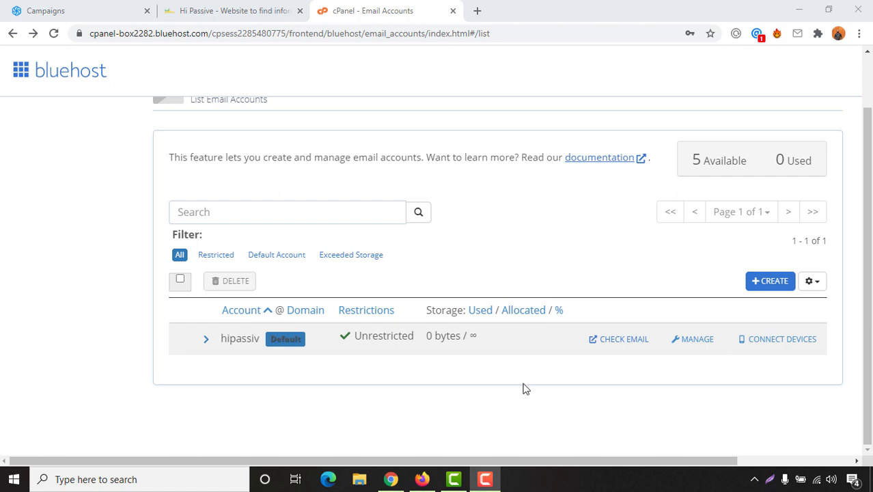
# Create a hipassive.com mailbox with the new username, a password and 100 MB storage.
pyautogui.click(773, 283)
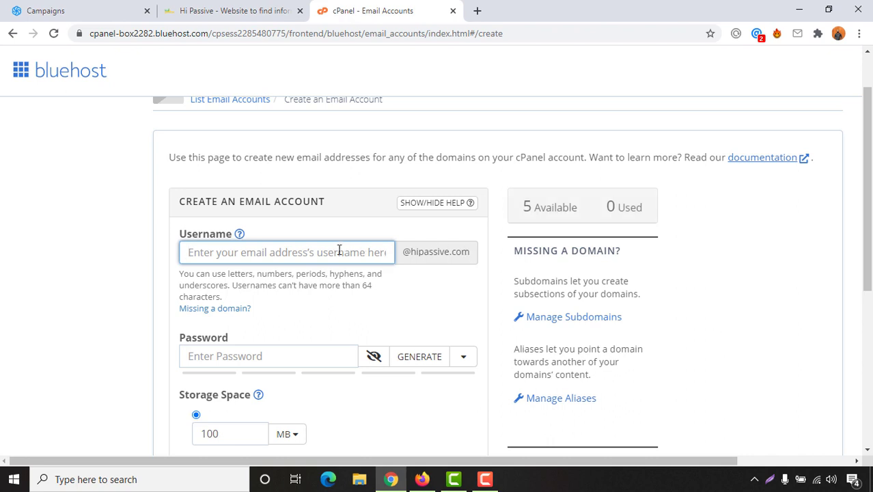
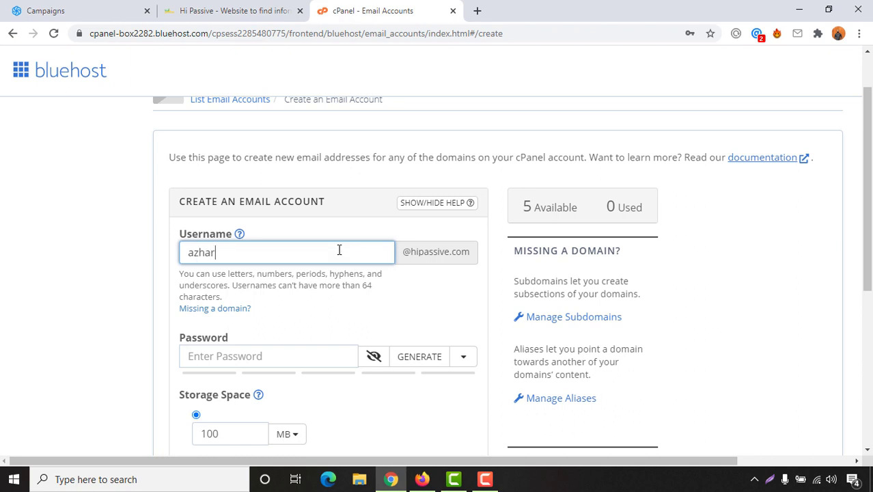
pyautogui.click(268, 366)
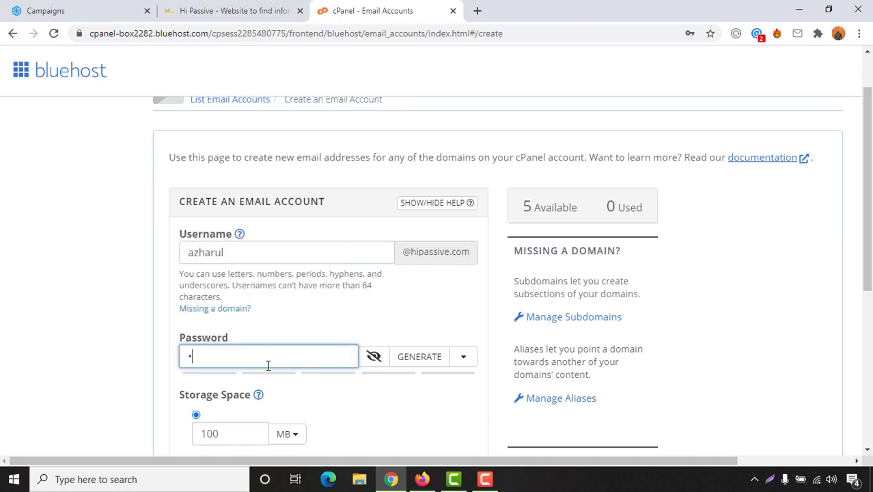
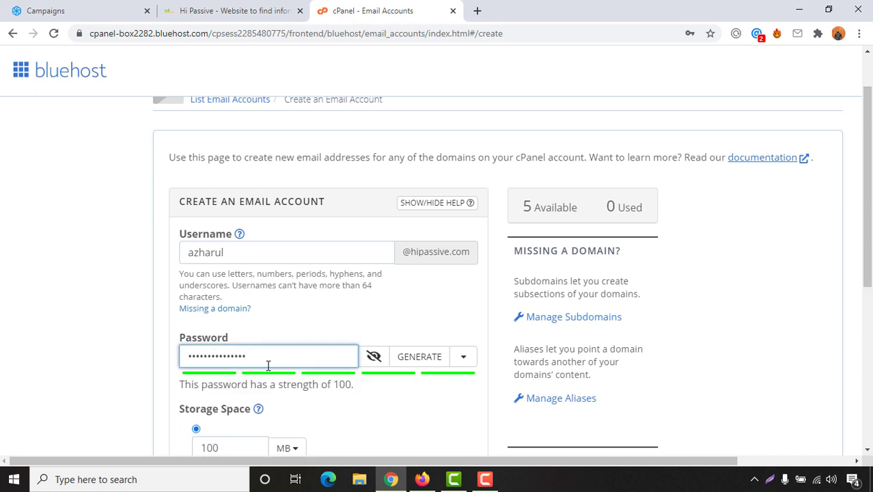
pyautogui.scroll(-2, 6, 383)
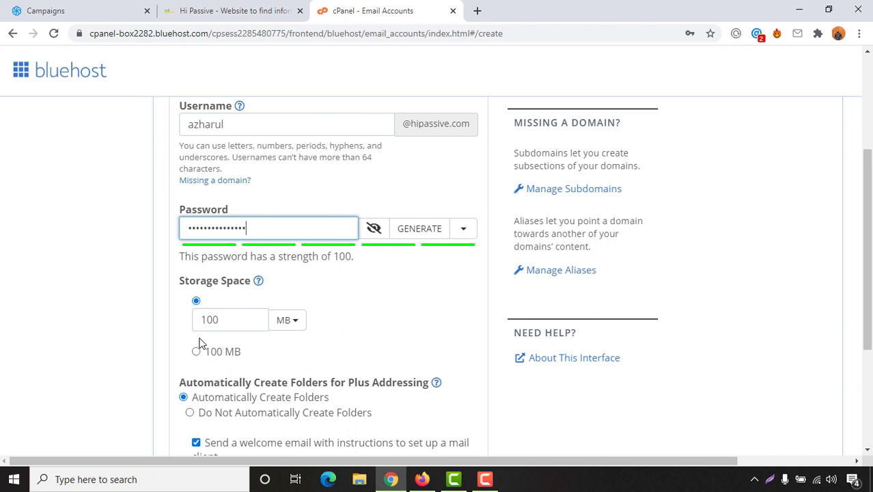
pyautogui.click(207, 354)
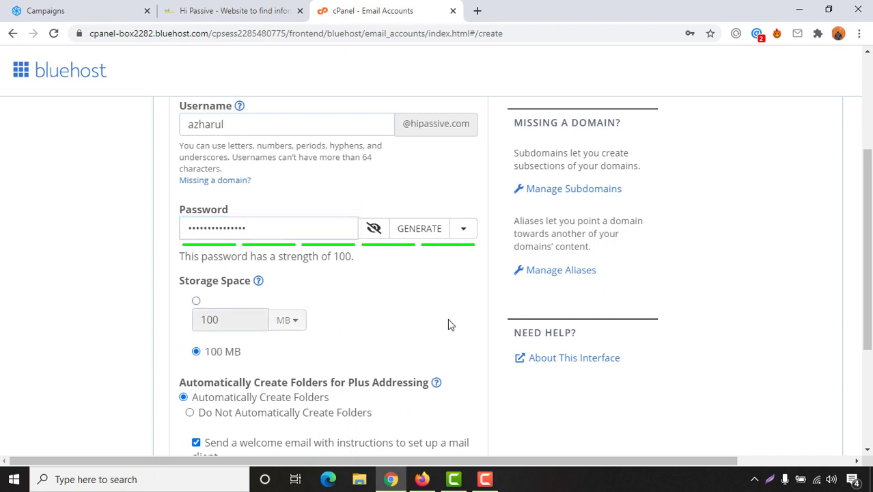
pyautogui.scroll(-3, 9, 347)
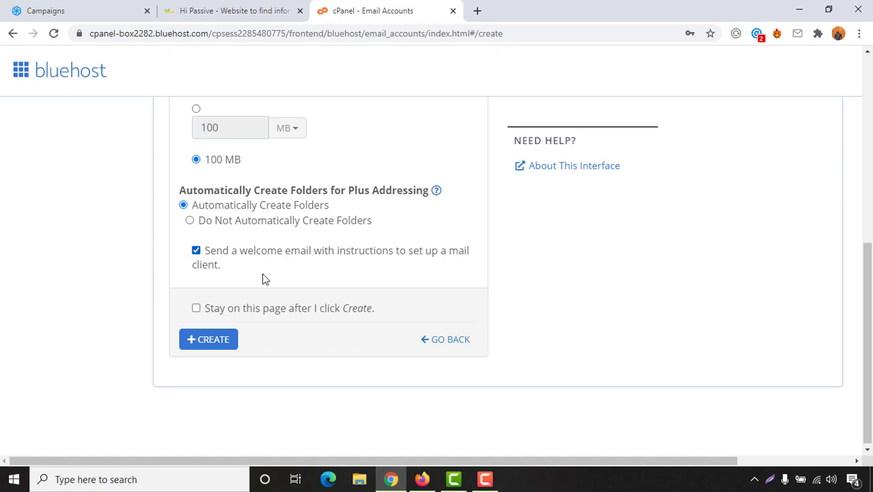
pyautogui.click(213, 341)
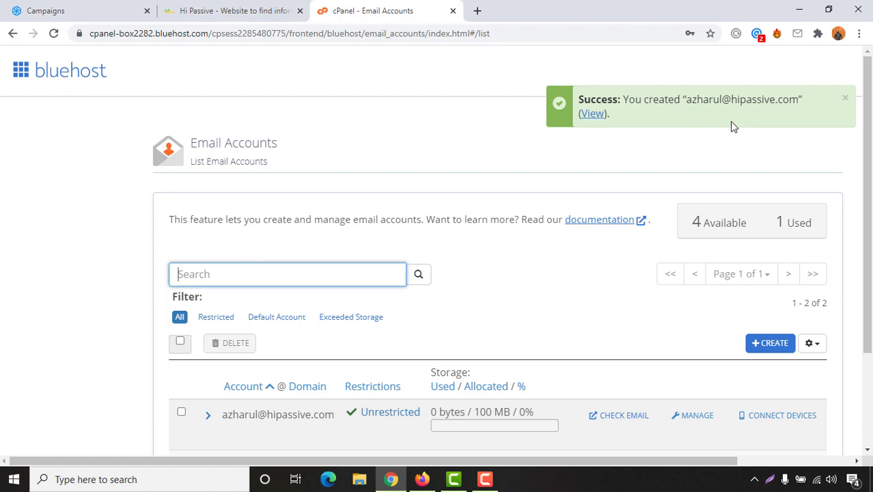
# Open Gmail in a new tab and go to Settings > Accounts and Import.
pyautogui.click(476, 11)
pyautogui.write('gmail.google.com/mail/u/0/#inbox')
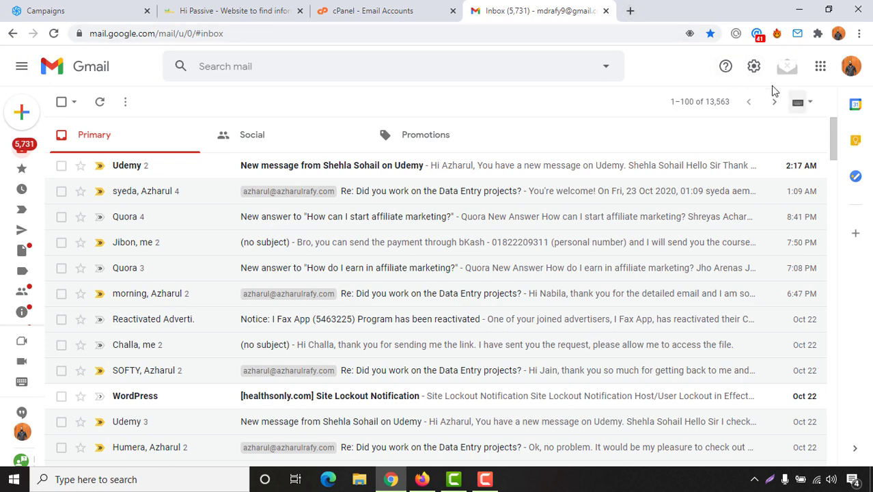
pyautogui.click(754, 67)
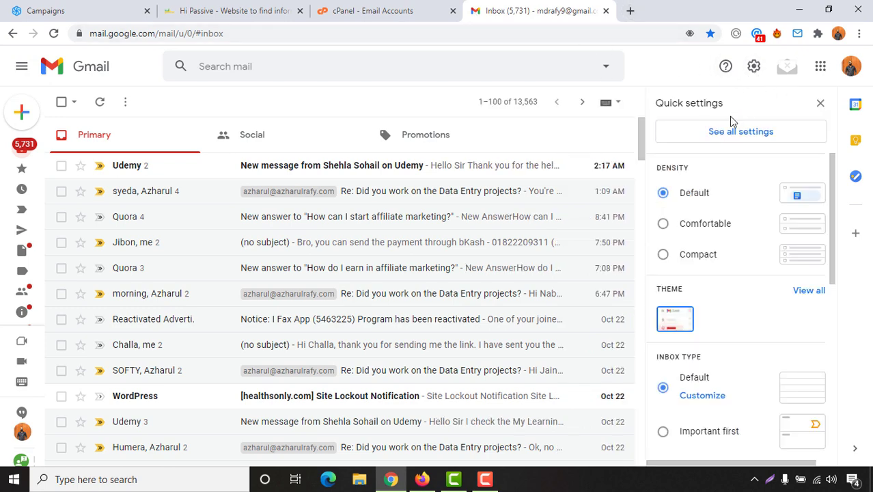
pyautogui.click(726, 134)
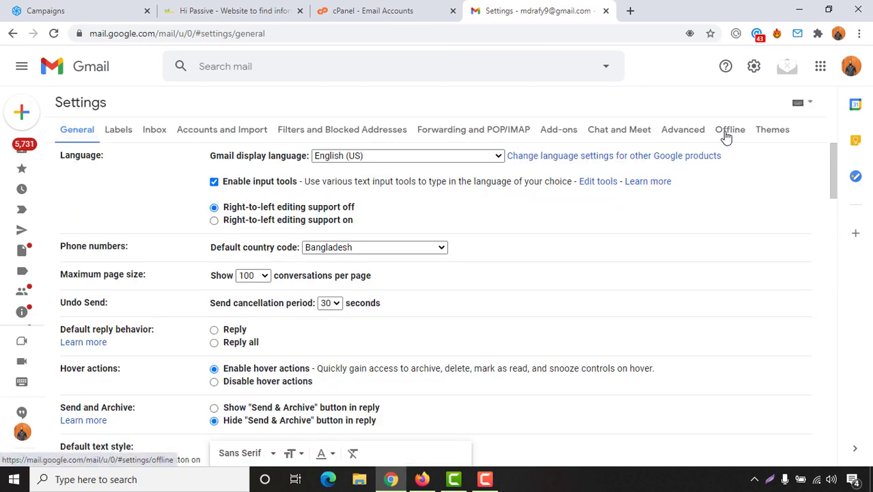
pyautogui.click(212, 132)
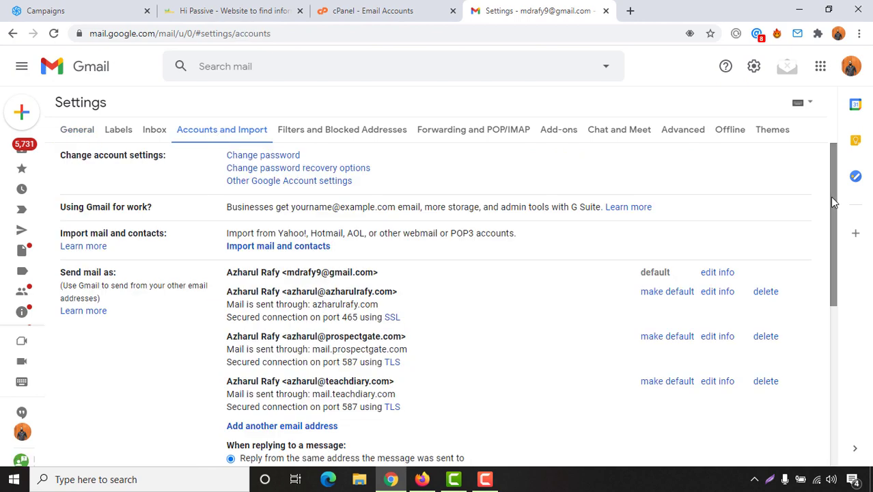
pyautogui.moveTo(830, 197); pyautogui.dragTo(811, 291)
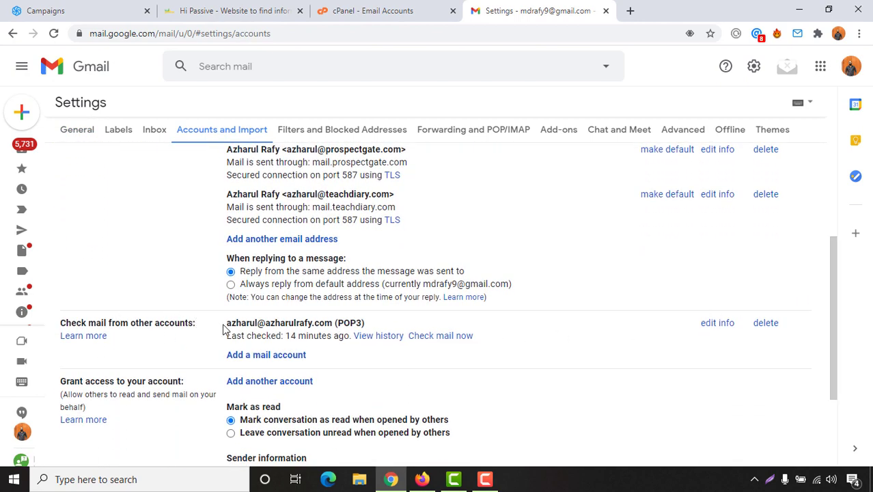
# Start adding the new hipassive.com address to Gmail as a POP3 import account.
pyautogui.click(273, 355)
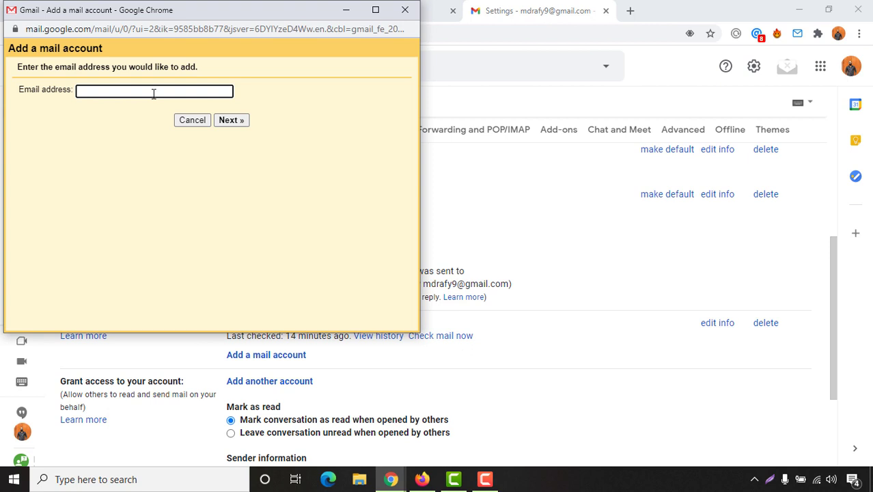
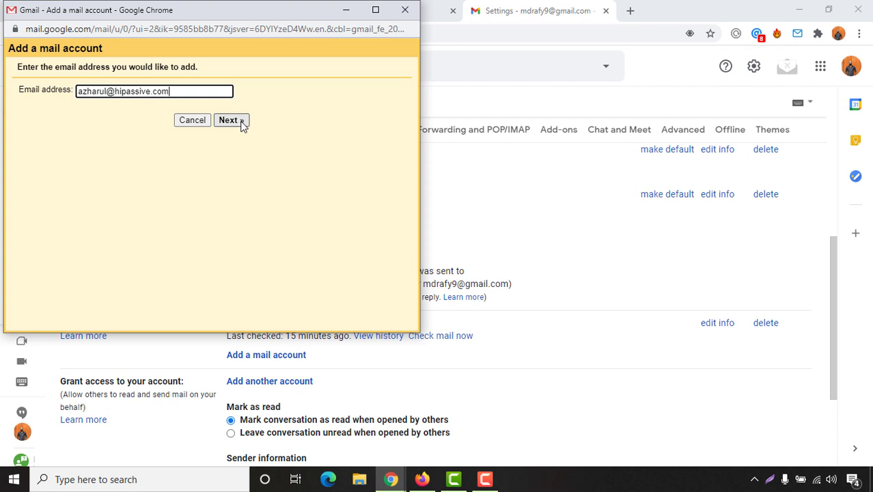
pyautogui.click(230, 121)
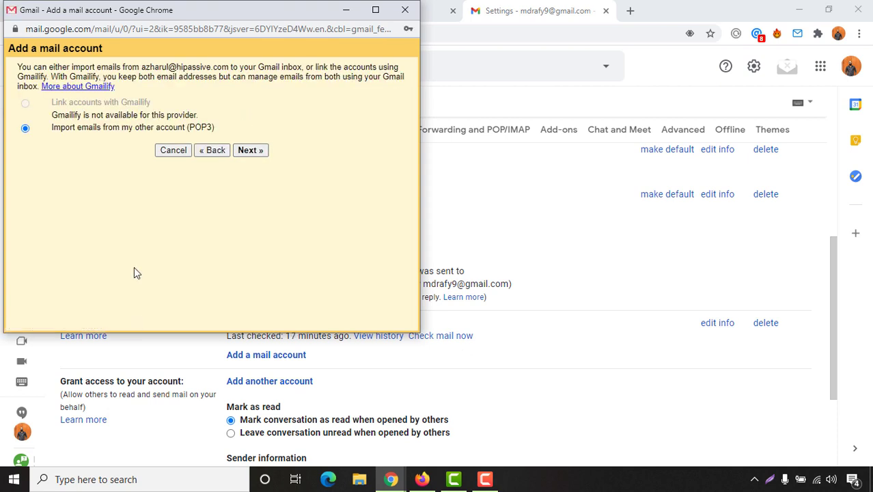
pyautogui.click(250, 151)
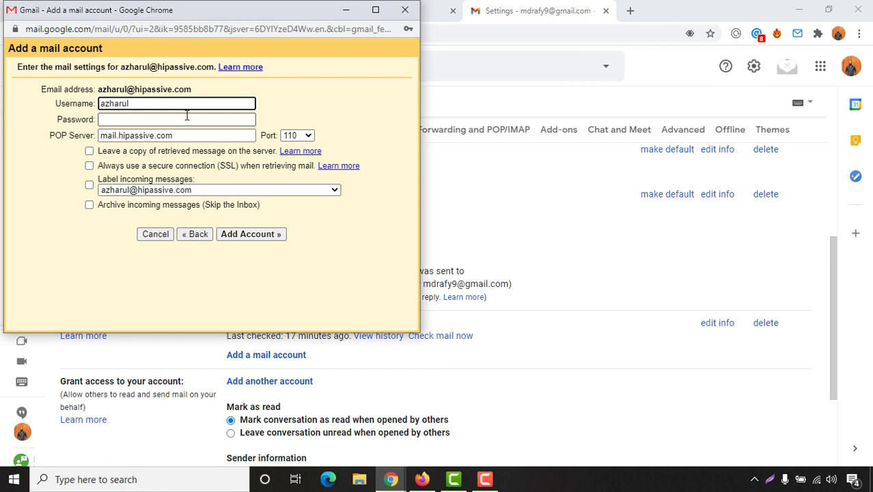
# Set the full address as POP username, enter the password, and choose port 995, SSL and labelling.
pyautogui.click(146, 106)
pyautogui.click(104, 127)
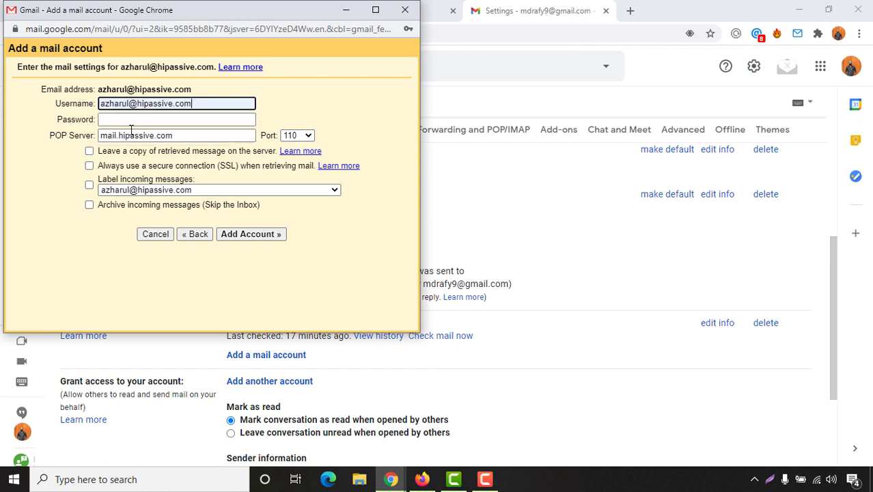
pyautogui.click(205, 121)
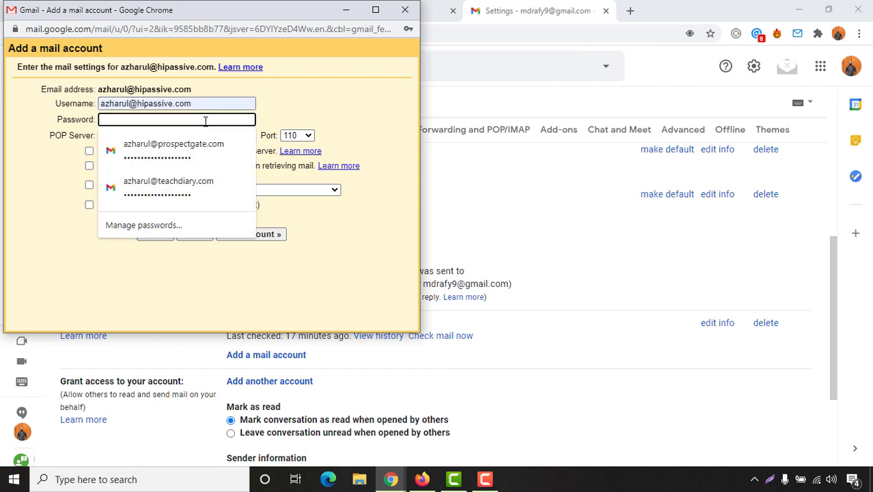
pyautogui.write('•••••••••••••••')
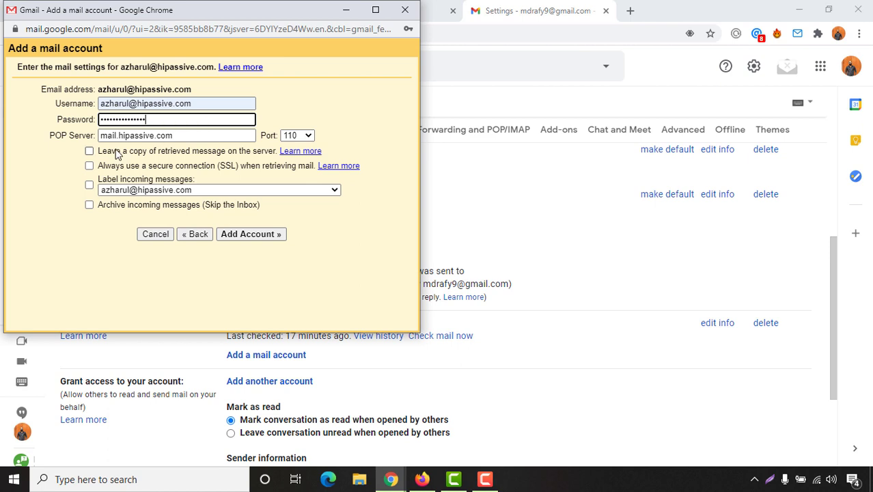
pyautogui.click(306, 137)
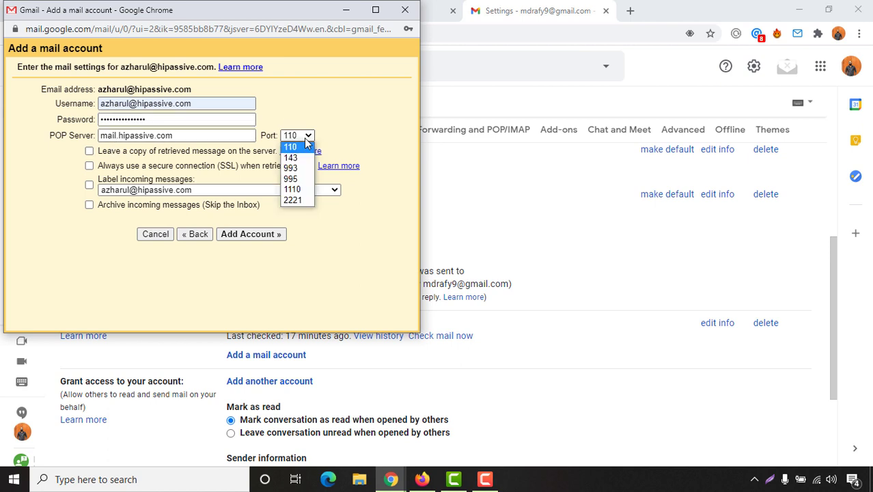
pyautogui.click(292, 180)
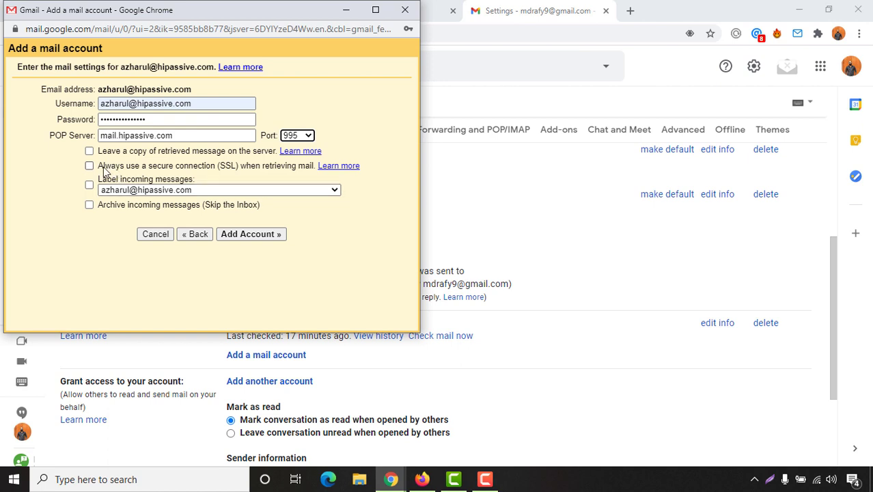
pyautogui.click(124, 168)
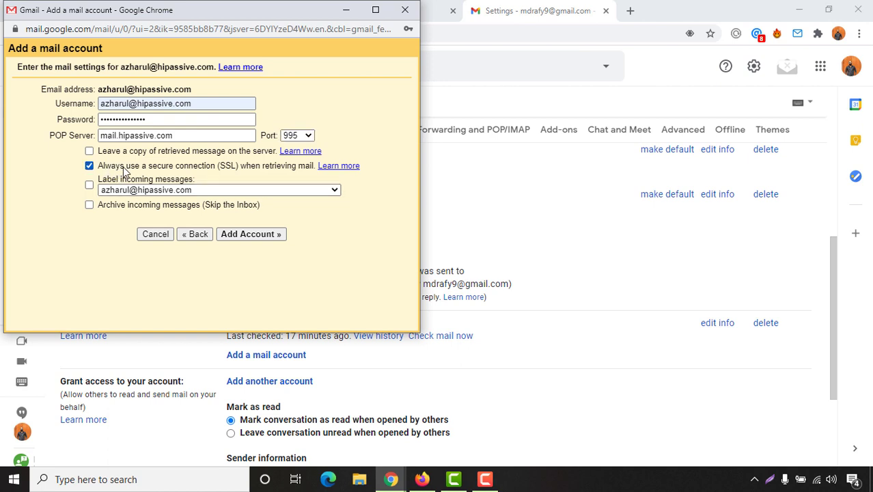
pyautogui.click(91, 188)
# Add the POP3 account, choose to send as that address, and reach the SMTP step.
pyautogui.click(235, 235)
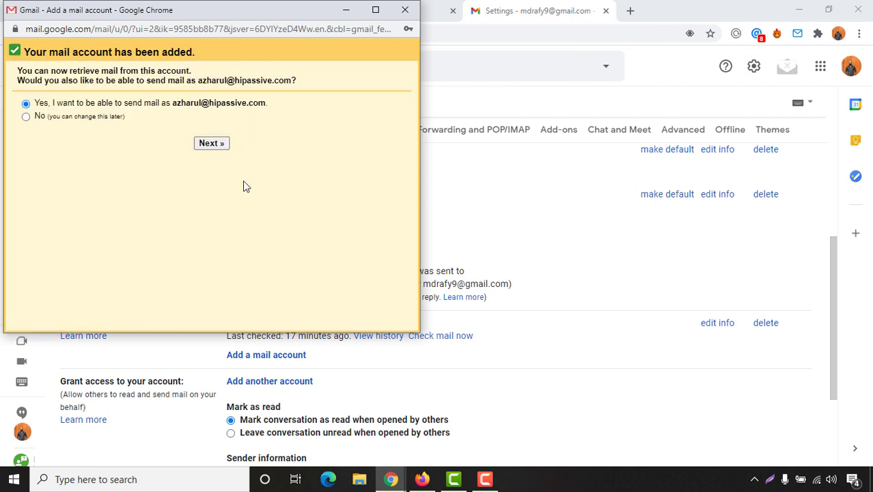
pyautogui.moveTo(94, 50); pyautogui.dragTo(181, 53)
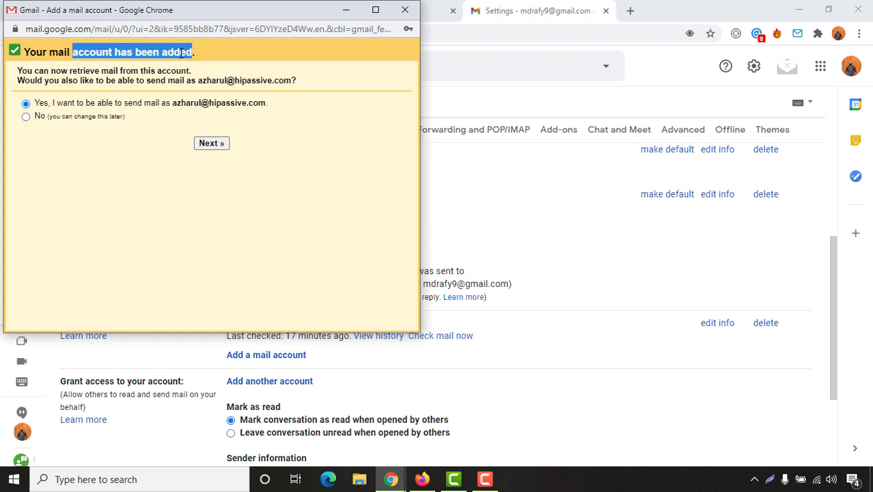
pyautogui.click(176, 91)
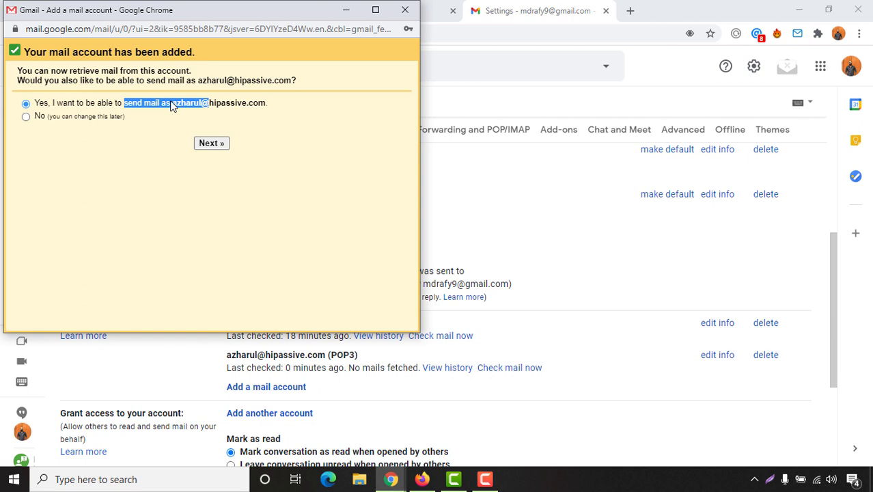
pyautogui.moveTo(195, 104); pyautogui.dragTo(160, 106)
pyautogui.click(211, 143)
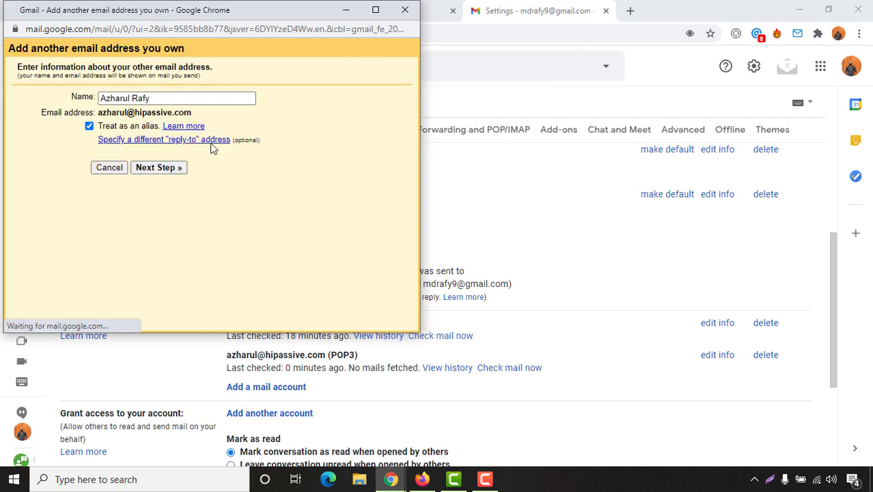
pyautogui.click(158, 101)
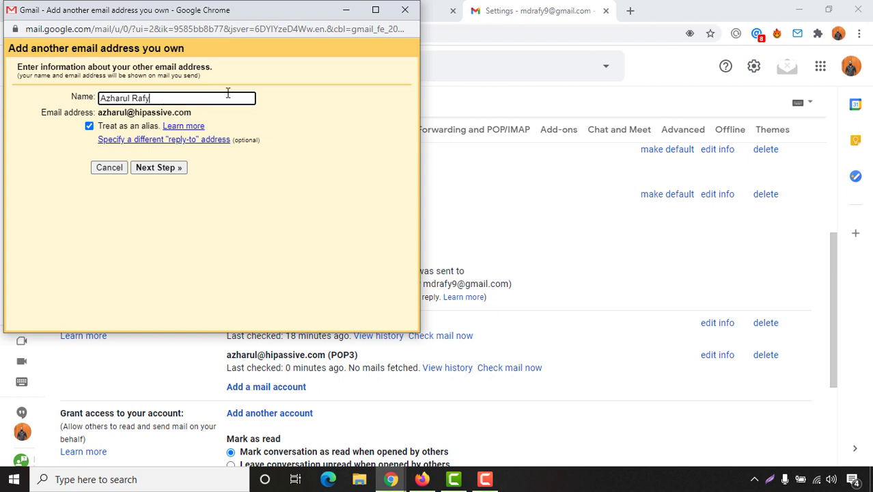
pyautogui.click(171, 169)
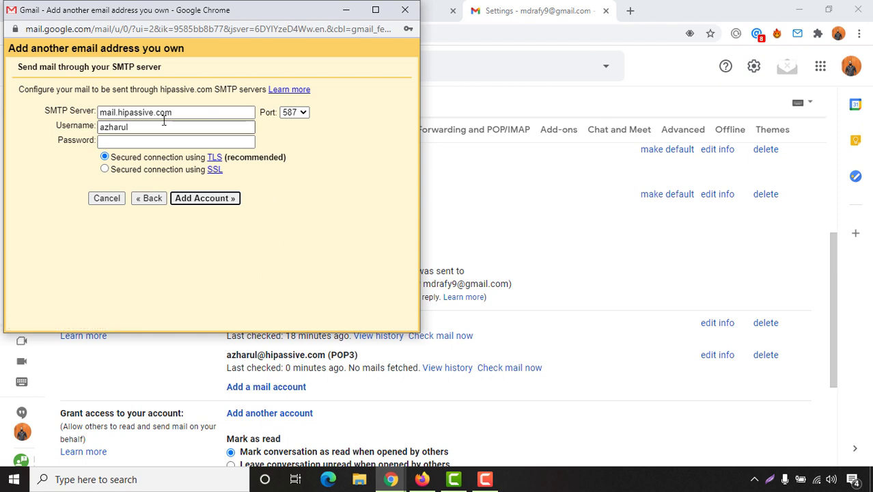
# Set outgoing SMTP to port 465 with the full-address username and password, then add it.
pyautogui.moveTo(244, 109); pyautogui.dragTo(68, 123)
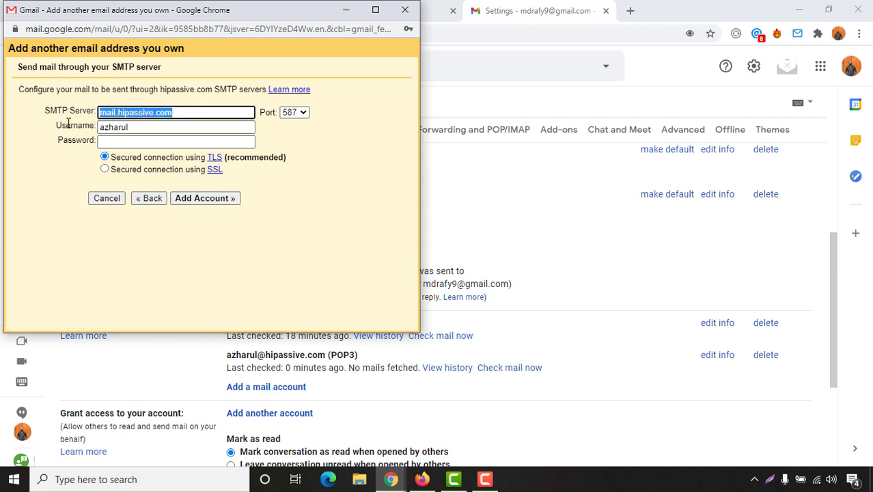
pyautogui.click(305, 112)
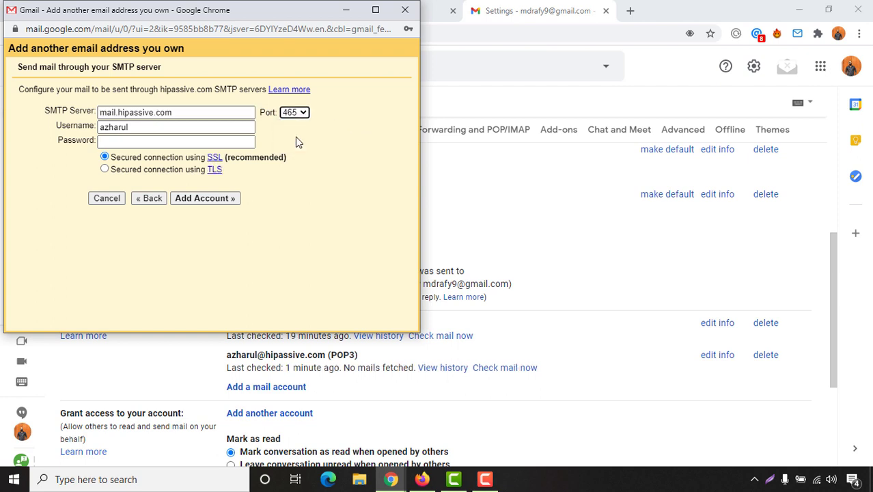
pyautogui.click(168, 129)
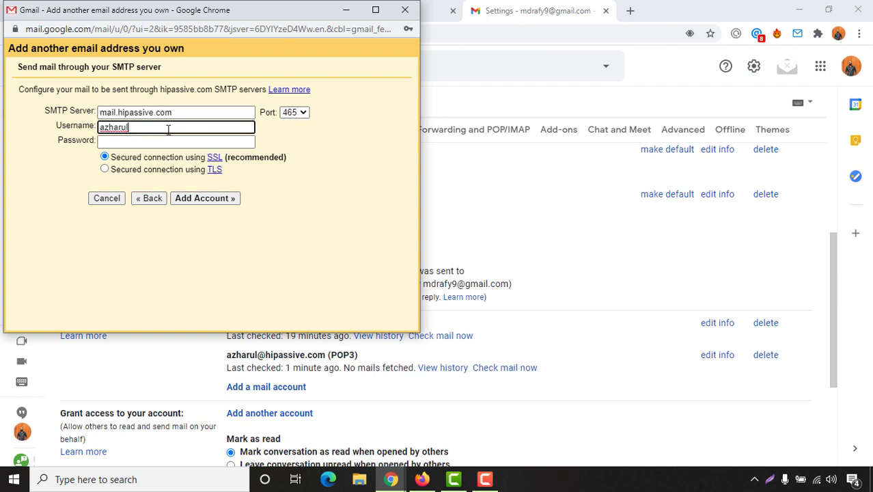
pyautogui.write('@')
pyautogui.write('hipassive.com')
pyautogui.click(170, 141)
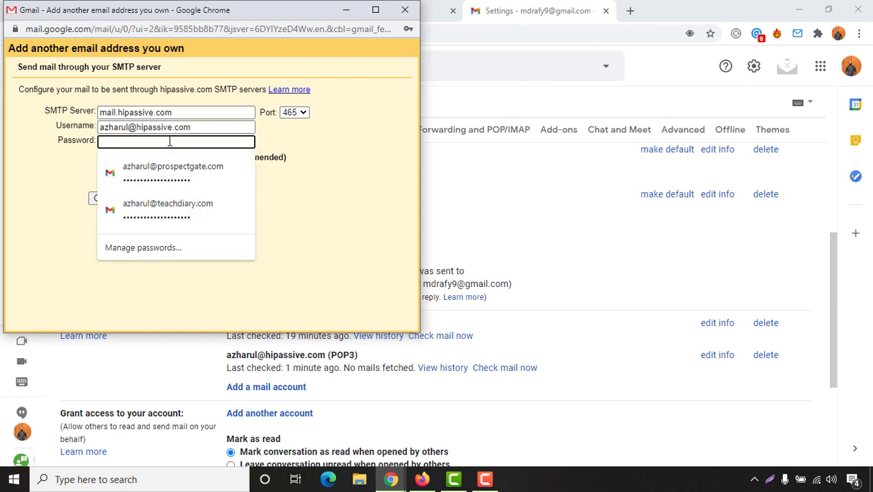
pyautogui.write('•••••••••••••••')
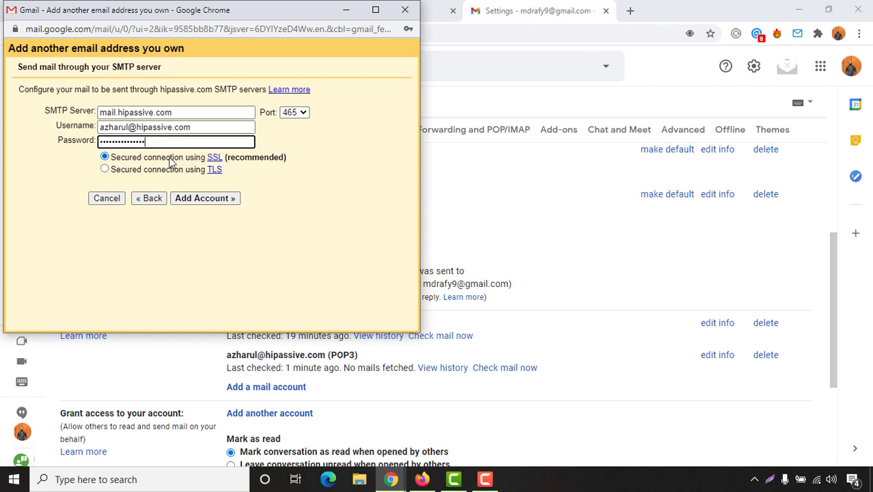
pyautogui.click(206, 198)
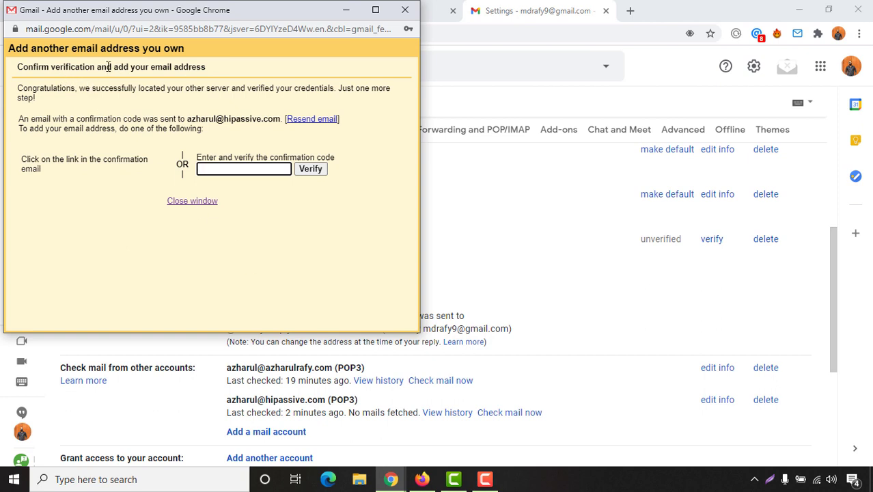
# Fetch mail now for the hipassive POP3 account and return to the inbox.
pyautogui.moveTo(17, 67); pyautogui.dragTo(95, 67)
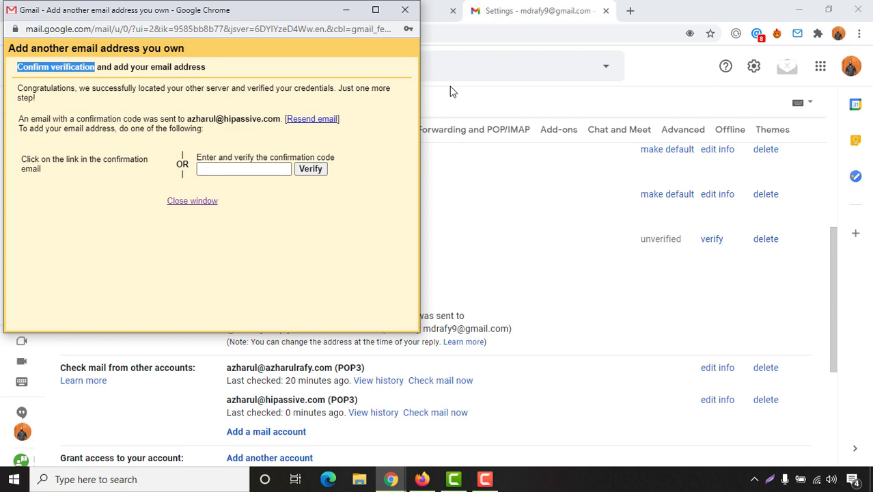
pyautogui.click(345, 11)
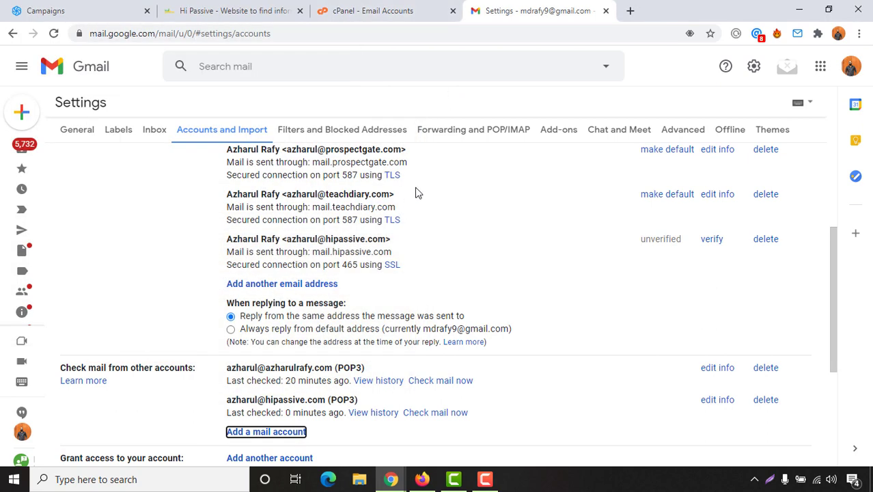
pyautogui.scroll(-1, 314, 240)
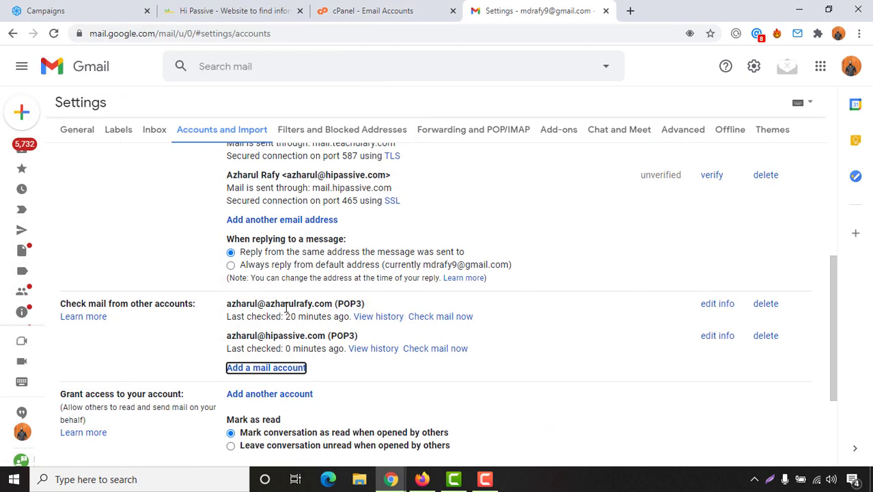
pyautogui.moveTo(257, 335); pyautogui.dragTo(325, 334)
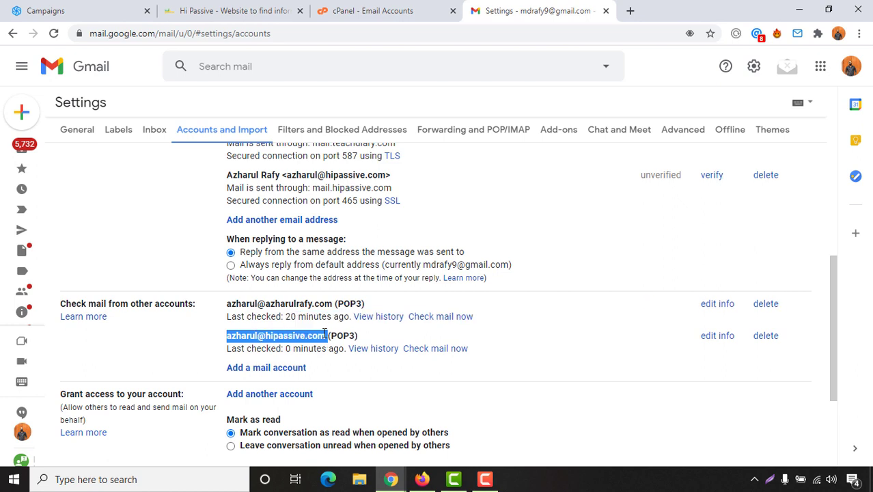
pyautogui.click(442, 350)
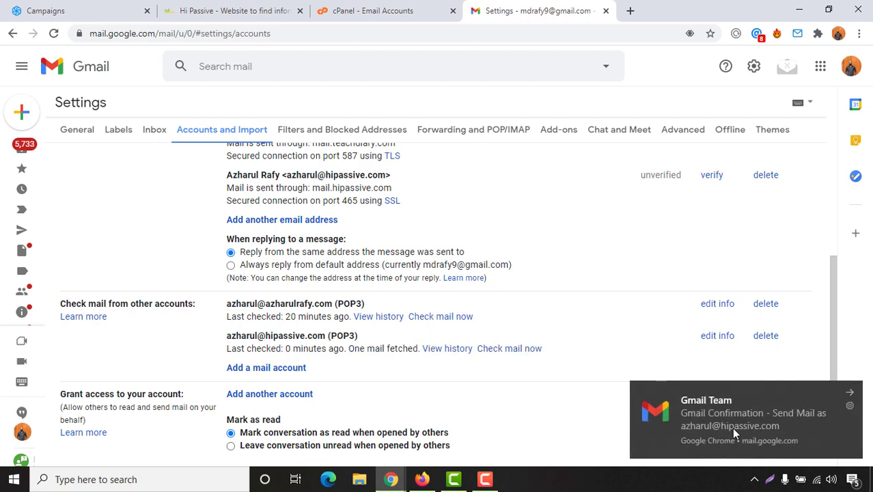
pyautogui.scroll(4, 410, 287)
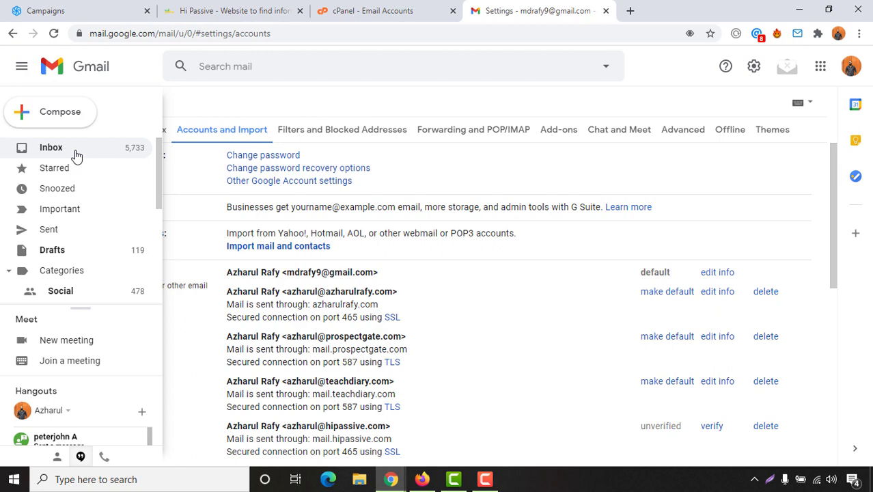
pyautogui.click(76, 157)
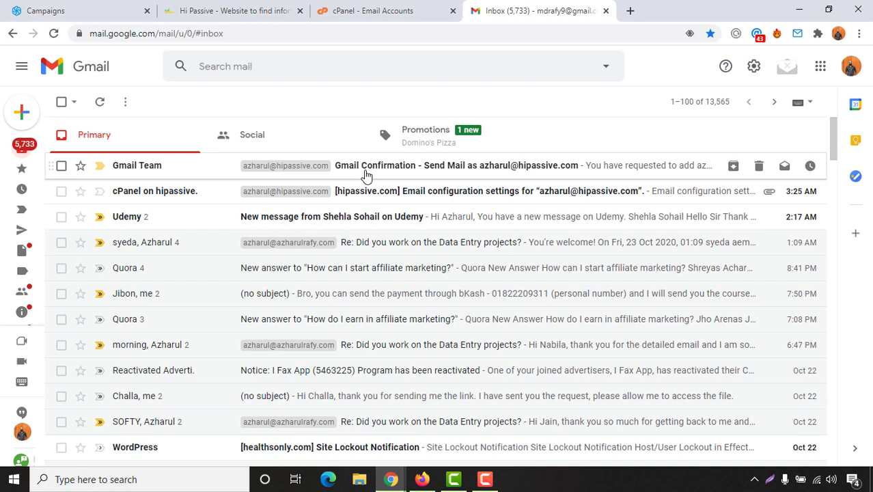
# Open the Gmail Confirmation email and confirm the send-as address through its link.
pyautogui.click(366, 175)
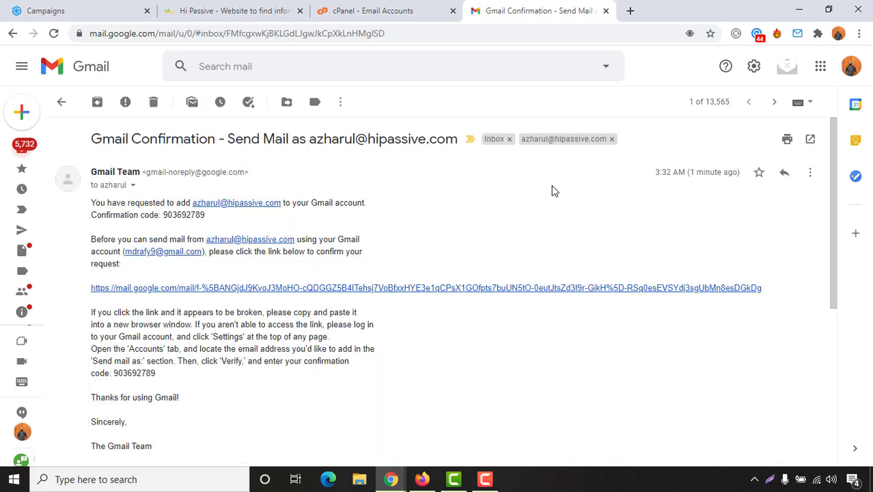
pyautogui.click(405, 288)
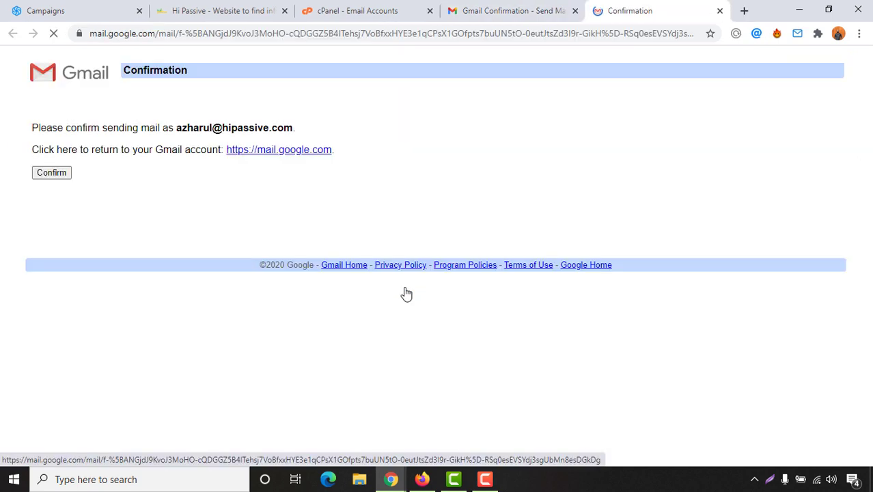
pyautogui.click(56, 179)
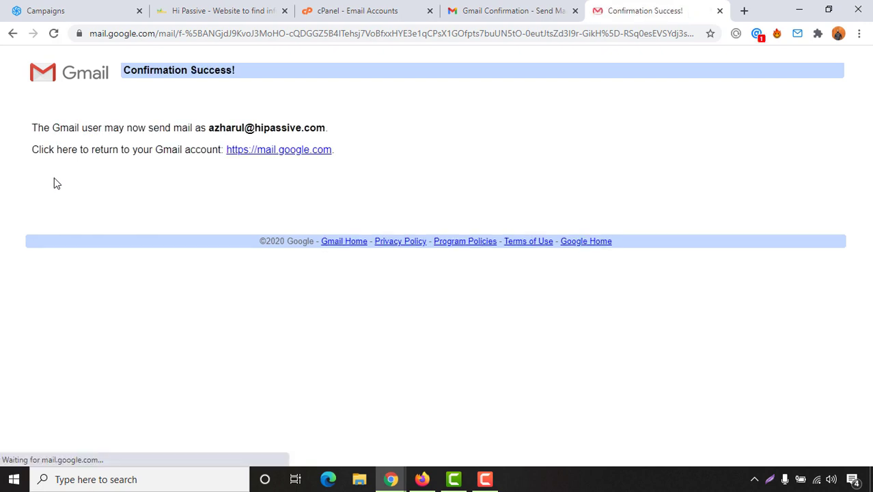
pyautogui.doubleClick(155, 70)
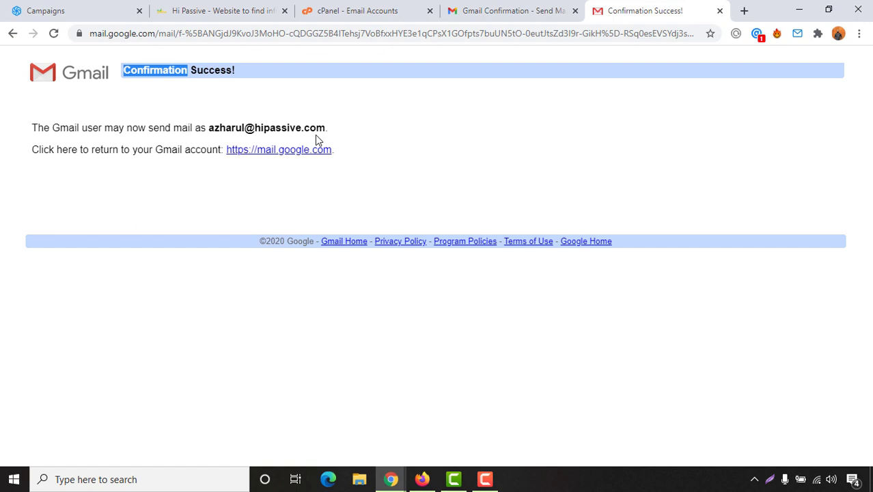
pyautogui.click(108, 127)
pyautogui.doubleClick(109, 127)
pyautogui.click(207, 129)
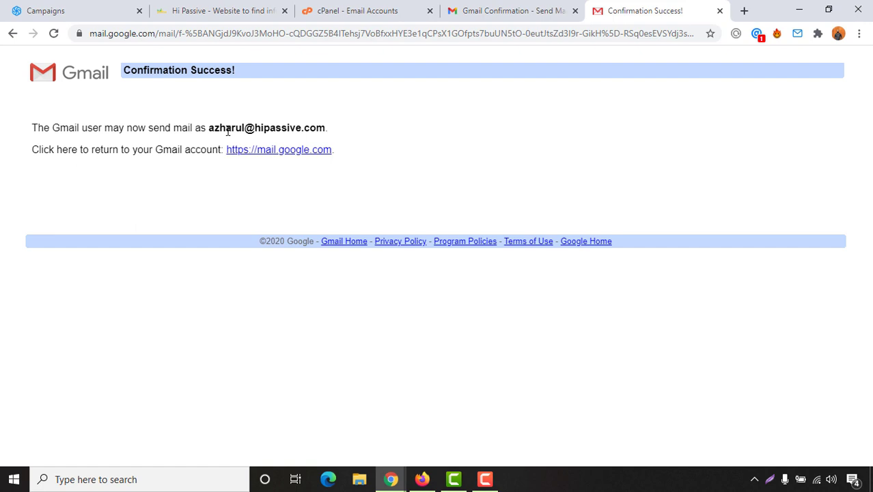
# Return to the Gmail inbox by entering gmail in the address bar.
pyautogui.click(265, 34)
pyautogui.write('gmail')
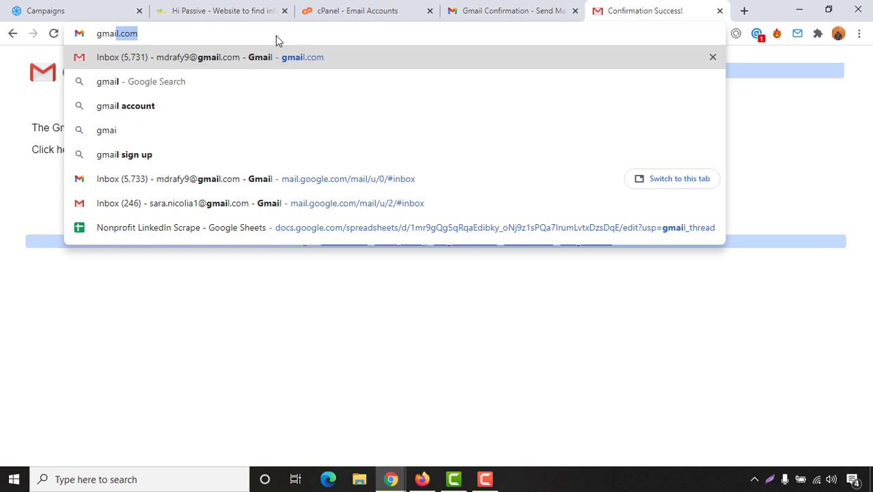
pyautogui.press('Return')
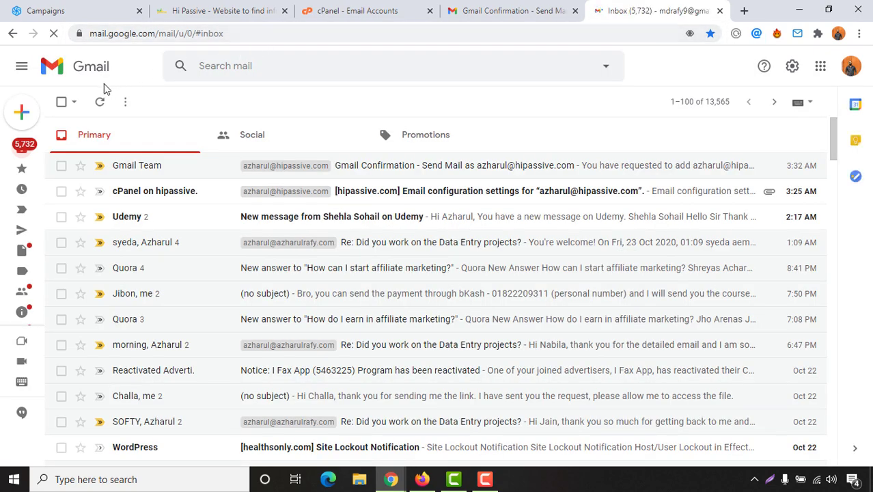
# Compose a message from the new hipassive.com address to the Gmail recipient.
pyautogui.click(32, 118)
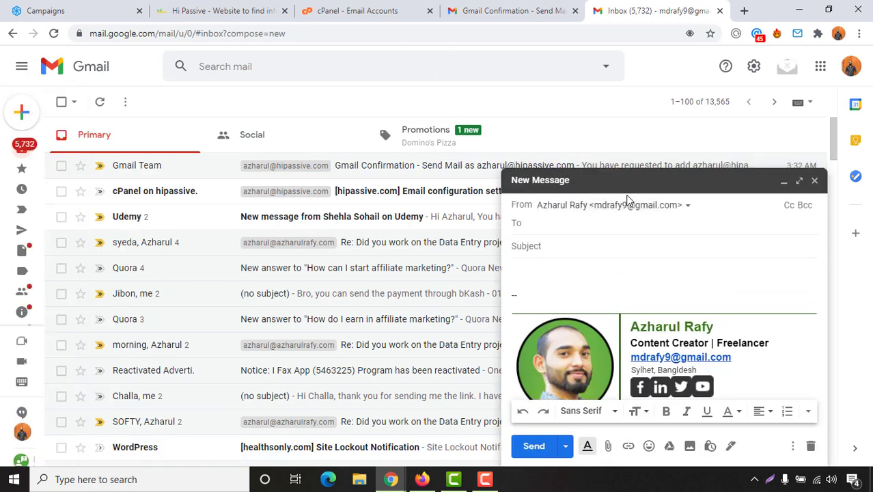
pyautogui.click(634, 207)
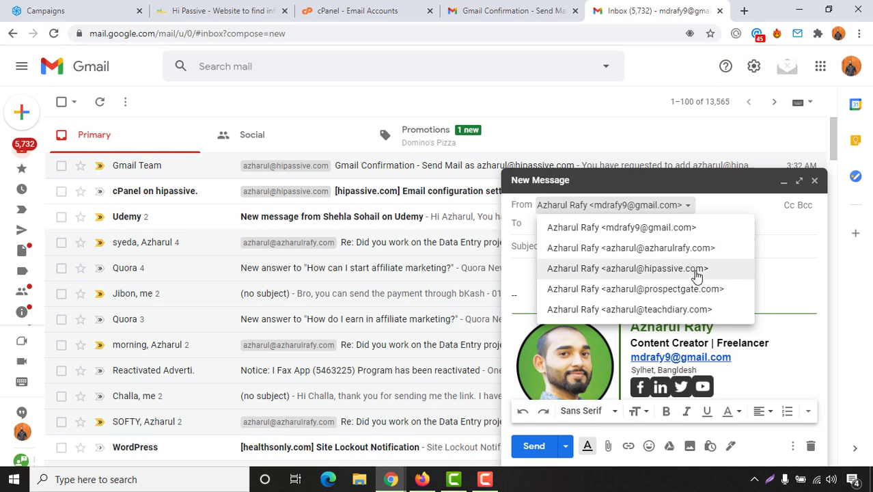
pyautogui.click(697, 273)
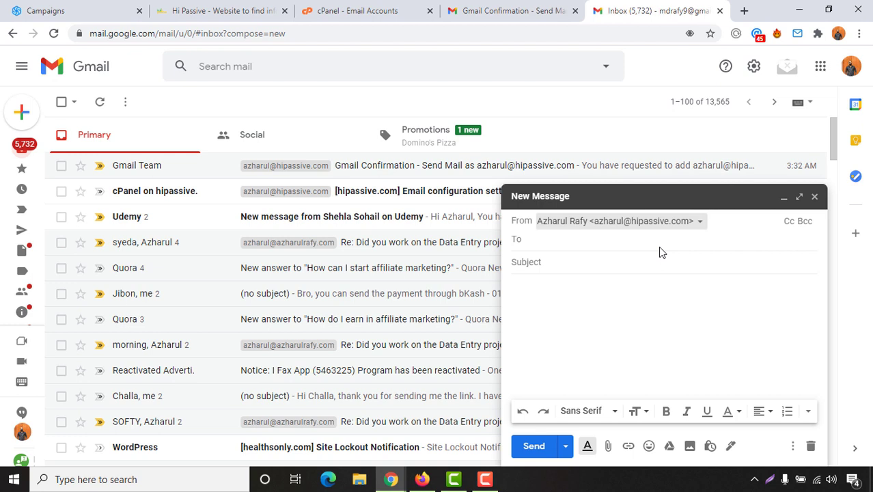
pyautogui.write('m')
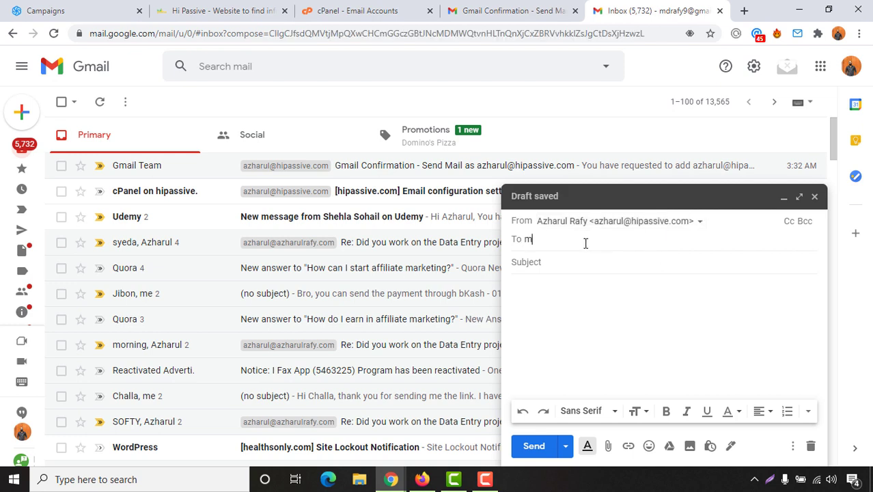
pyautogui.write('da')
pyautogui.press('BackSpace')
pyautogui.write('r')
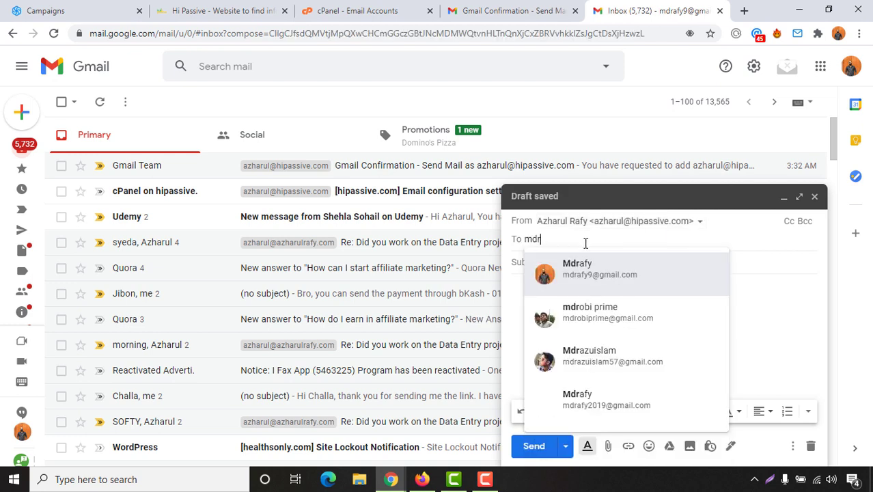
pyautogui.click(576, 268)
# Send it with subject 'Hey Man!' and body 'Hello Check'.
pyautogui.write('Hey')
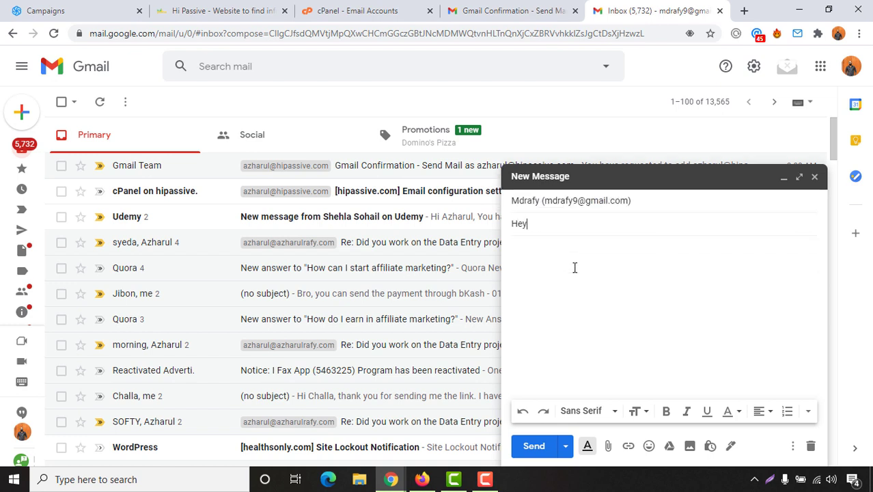
pyautogui.write(' Man!')
pyautogui.press('Tab')
pyautogui.write('Hello ')
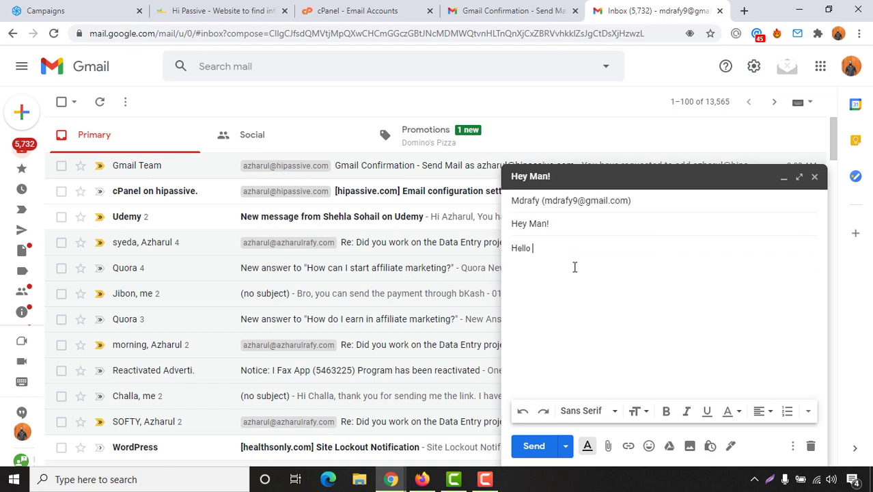
pyautogui.write('Check')
pyautogui.click(522, 448)
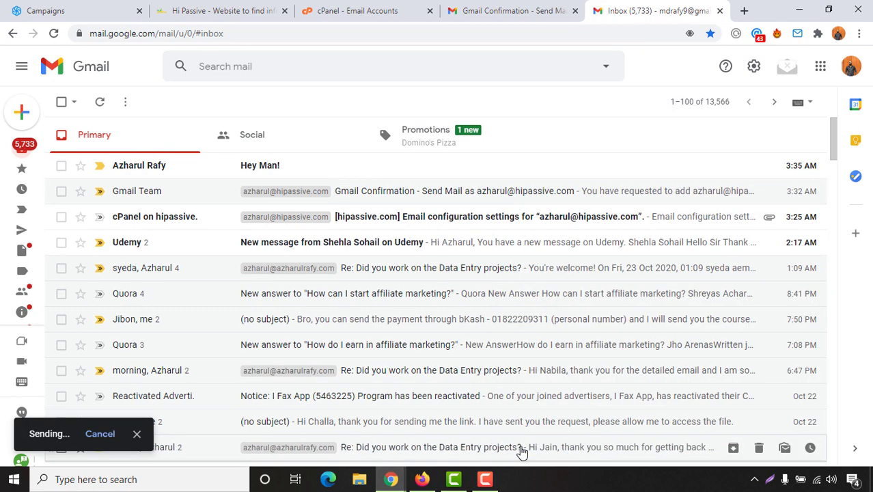
# Open the 'Hey Man!' test email and inspect its sender and recipient details.
pyautogui.click(336, 167)
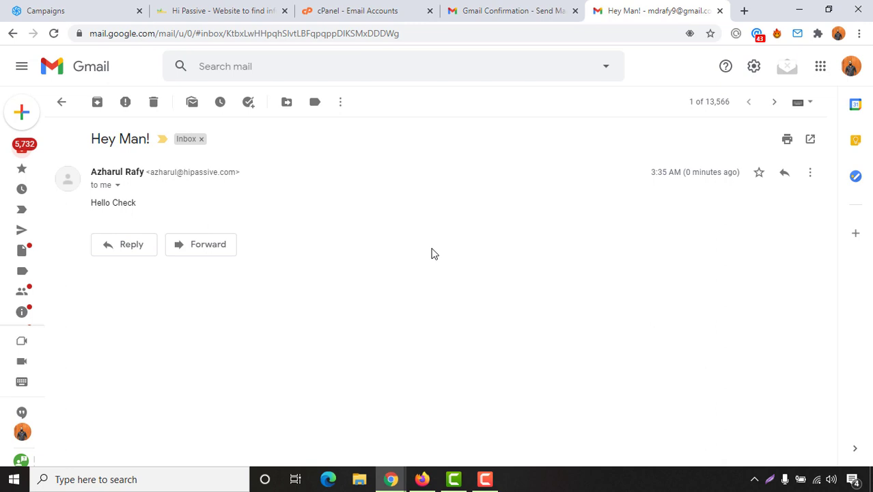
pyautogui.click(117, 186)
pyautogui.moveTo(215, 220); pyautogui.dragTo(300, 221)
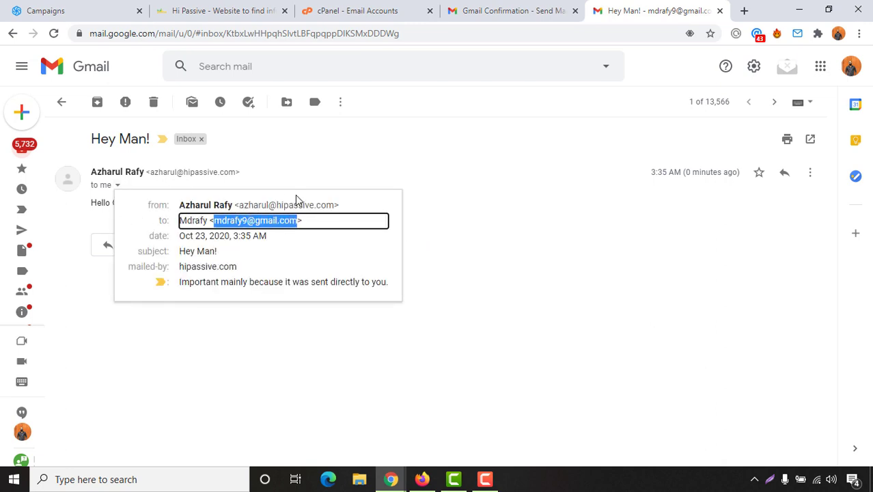
# Send a 'Hey' reply to the test message and return to the inbox.
pyautogui.click(109, 249)
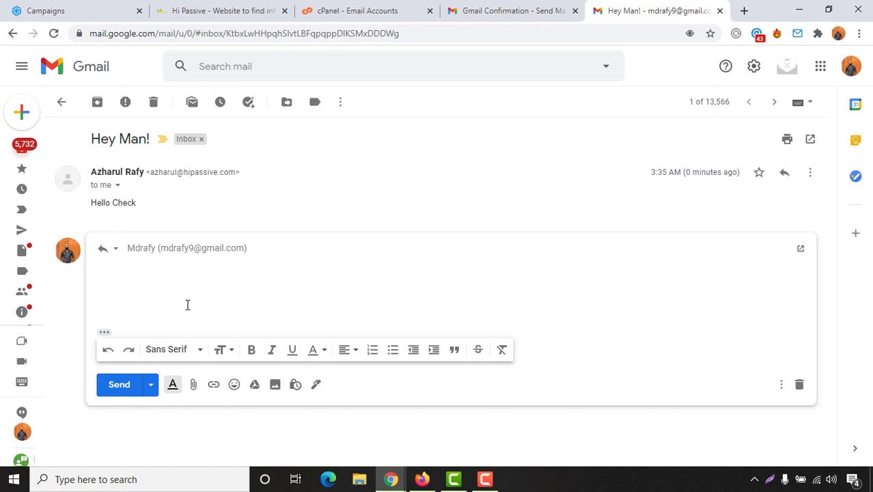
pyautogui.write('Hey')
pyautogui.click(113, 386)
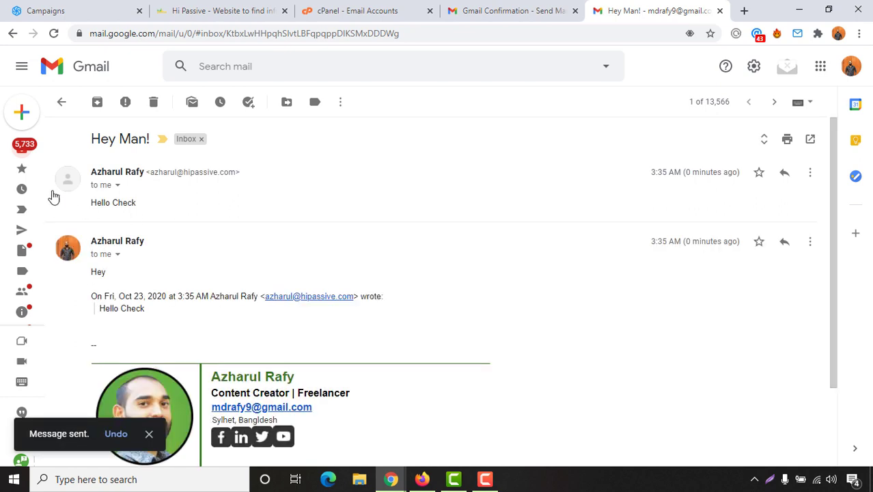
pyautogui.click(22, 148)
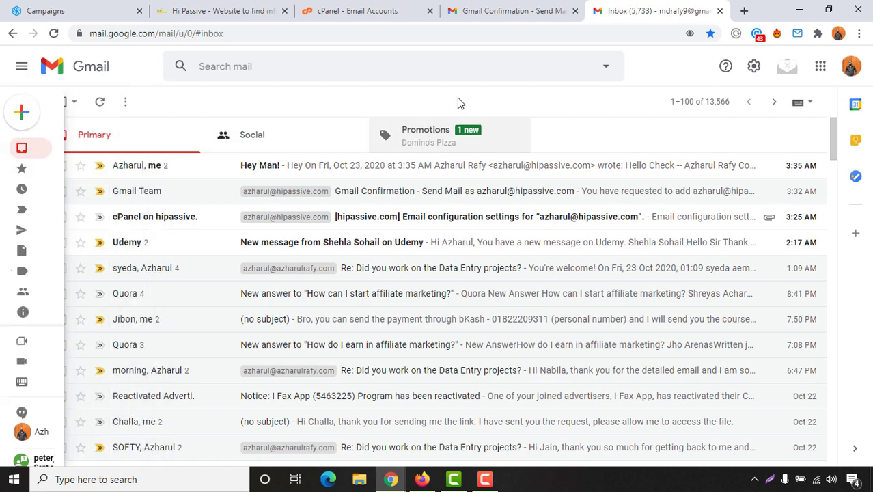
pyautogui.click(218, 169)
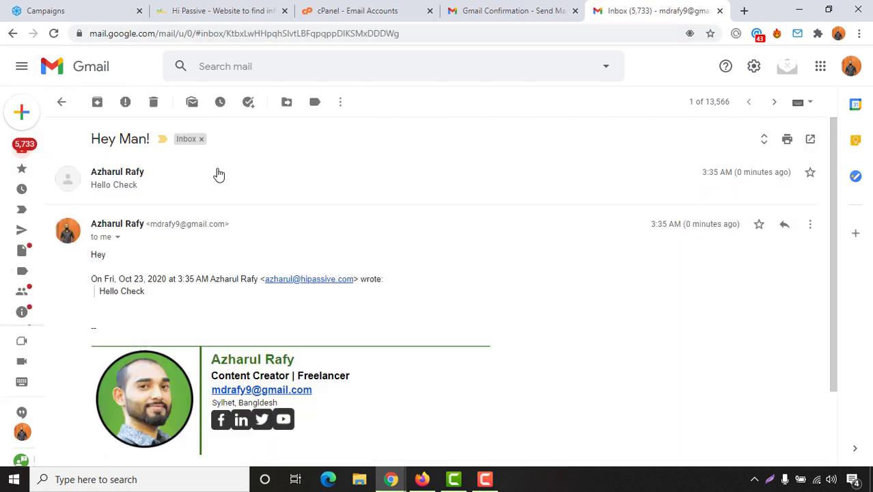
pyautogui.doubleClick(98, 254)
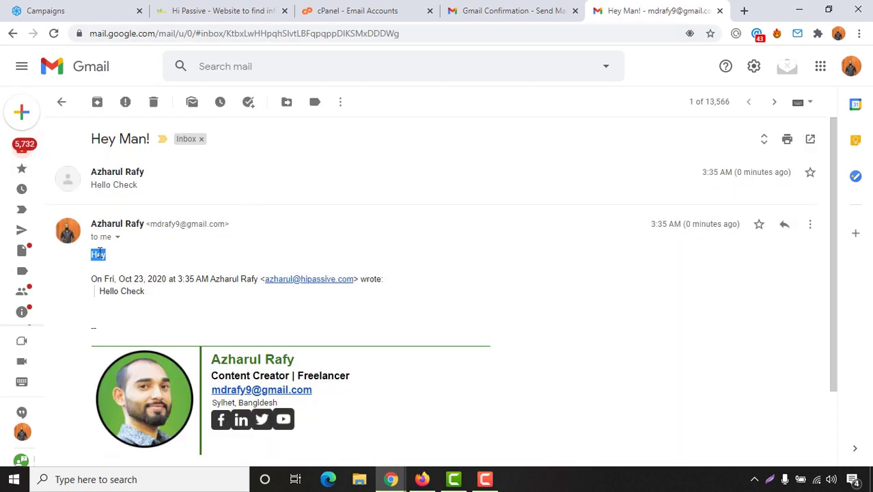
pyautogui.click(224, 227)
pyautogui.click(22, 155)
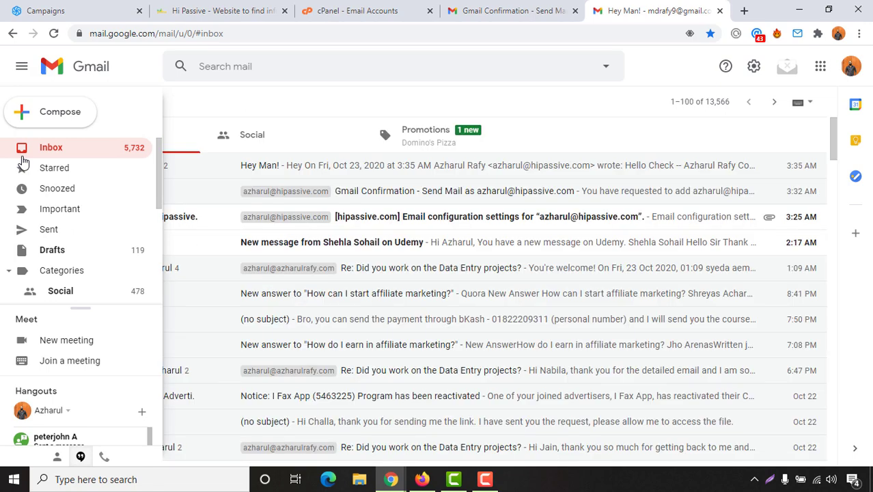